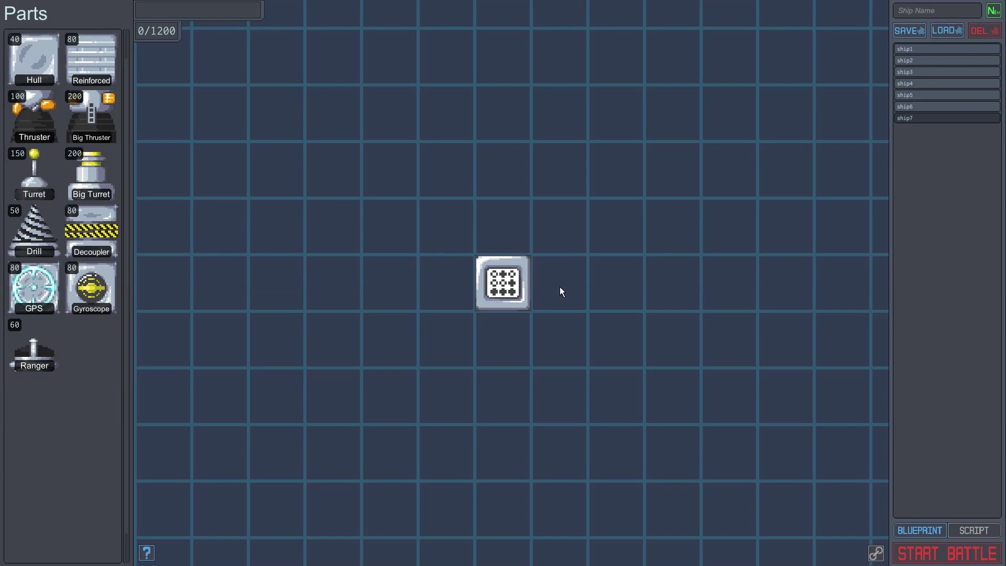
# Place six hull blocks around the core, two per side plus two raised, and link them
pyautogui.click(34, 58)
pyautogui.click(445, 283)
pyautogui.click(397, 283)
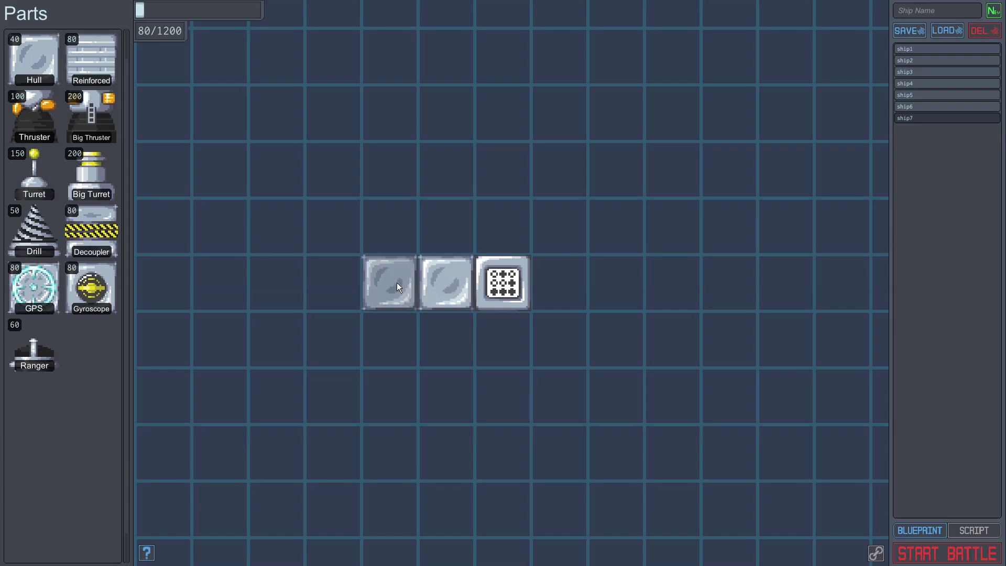
pyautogui.click(448, 228)
pyautogui.click(559, 277)
pyautogui.click(561, 231)
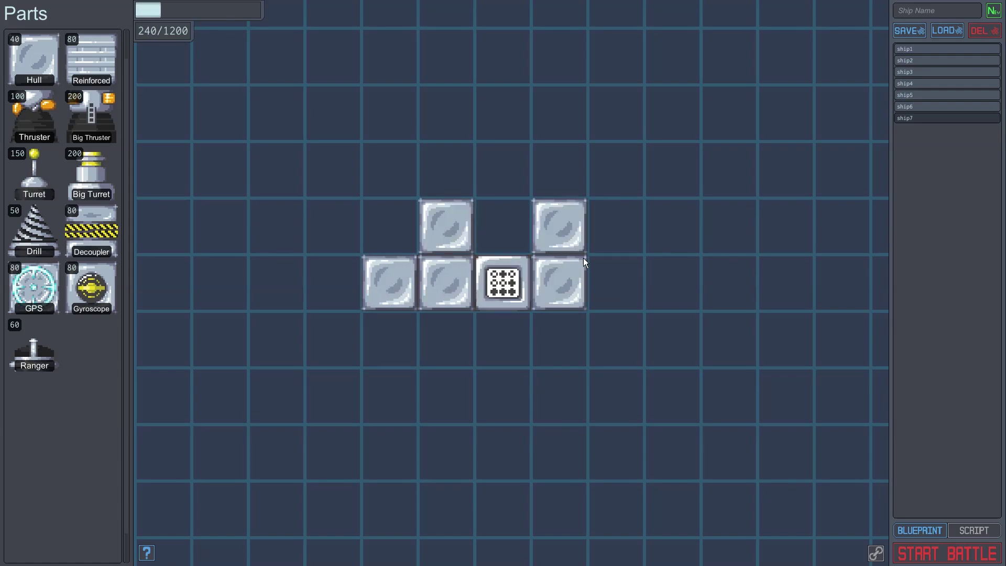
pyautogui.click(612, 284)
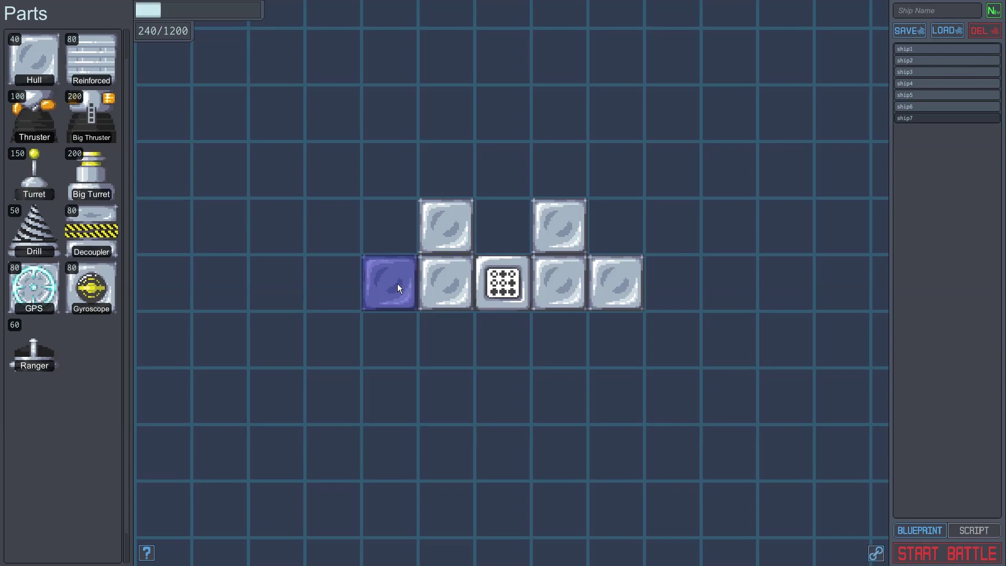
pyautogui.moveTo(397, 284); pyautogui.dragTo(743, 368)
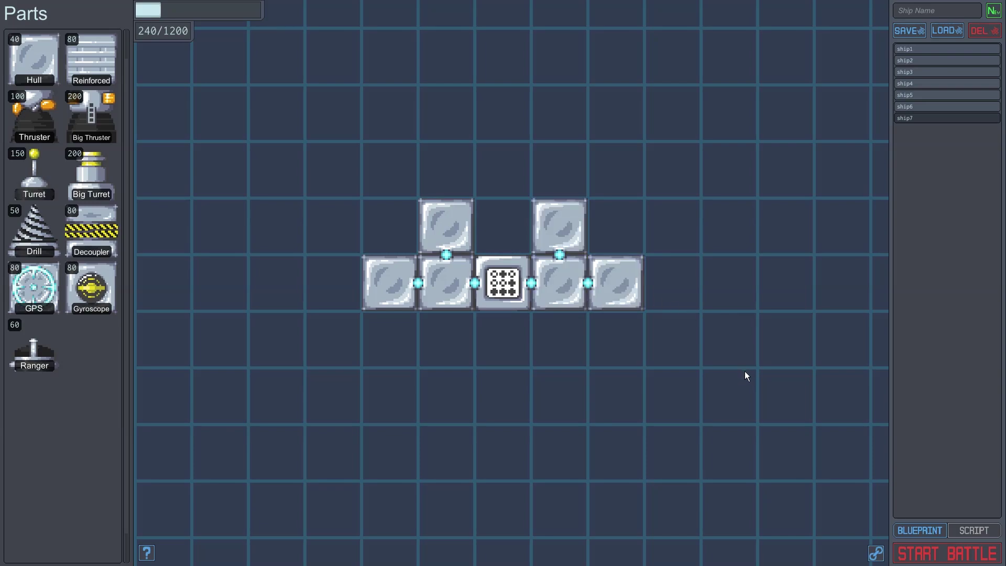
pyautogui.moveTo(571, 282); pyautogui.dragTo(689, 383)
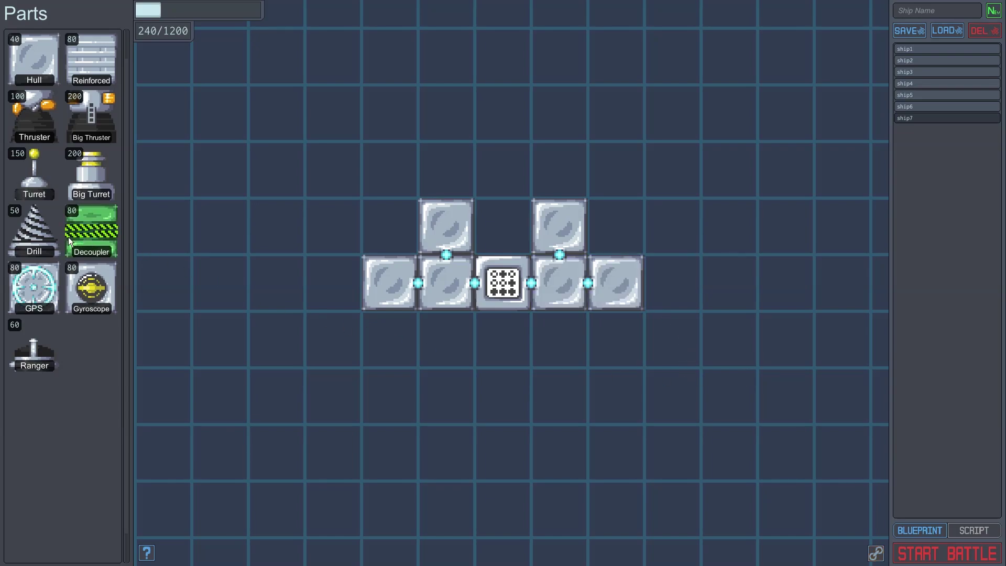
# Cap both raised hulls with linked drills and link a Ranger on the cell above the core
pyautogui.click(35, 230)
pyautogui.click(450, 170)
pyautogui.click(548, 172)
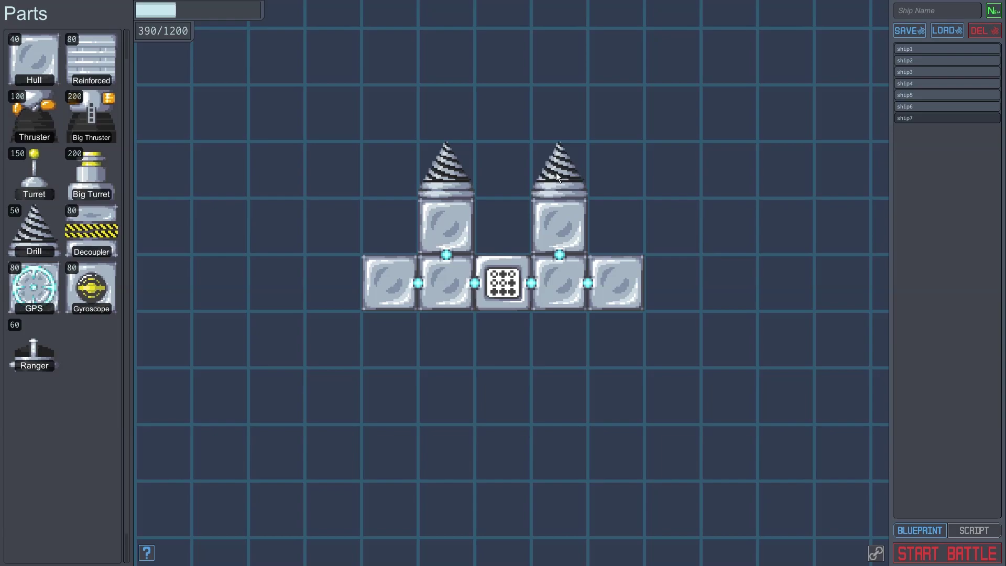
pyautogui.moveTo(574, 178); pyautogui.dragTo(560, 221)
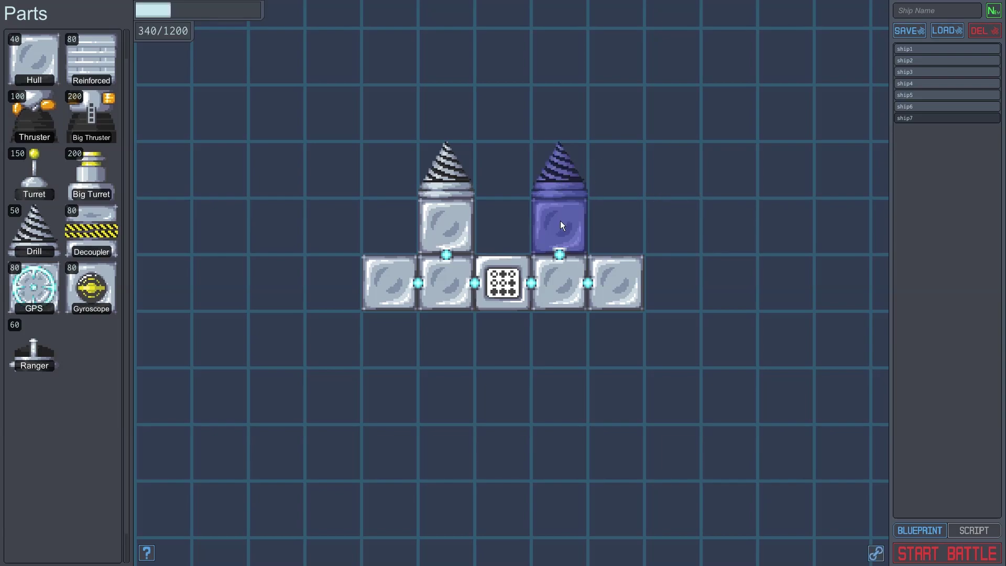
pyautogui.moveTo(447, 162); pyautogui.dragTo(440, 220)
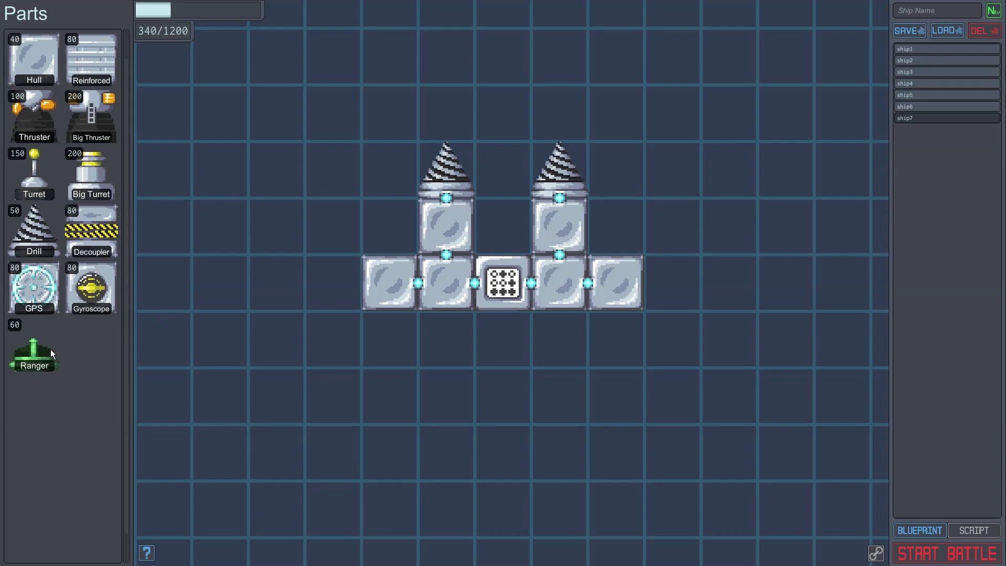
pyautogui.moveTo(51, 348); pyautogui.dragTo(504, 235)
pyautogui.moveTo(504, 302); pyautogui.dragTo(504, 302)
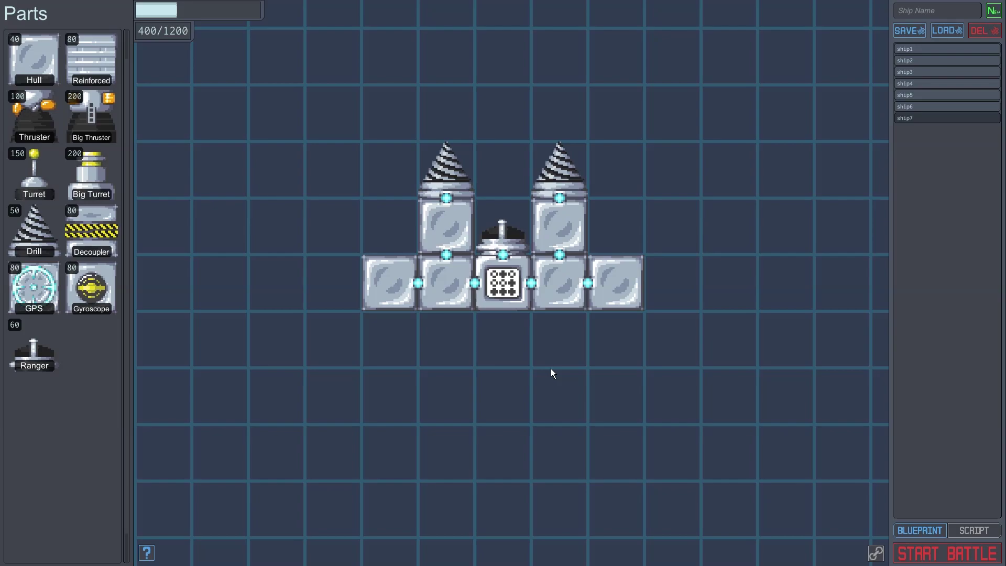
# Add a gyroscope below the core, thrusters at four outer corners, and a Big Thruster at the tail
pyautogui.moveTo(91, 287); pyautogui.dragTo(508, 333)
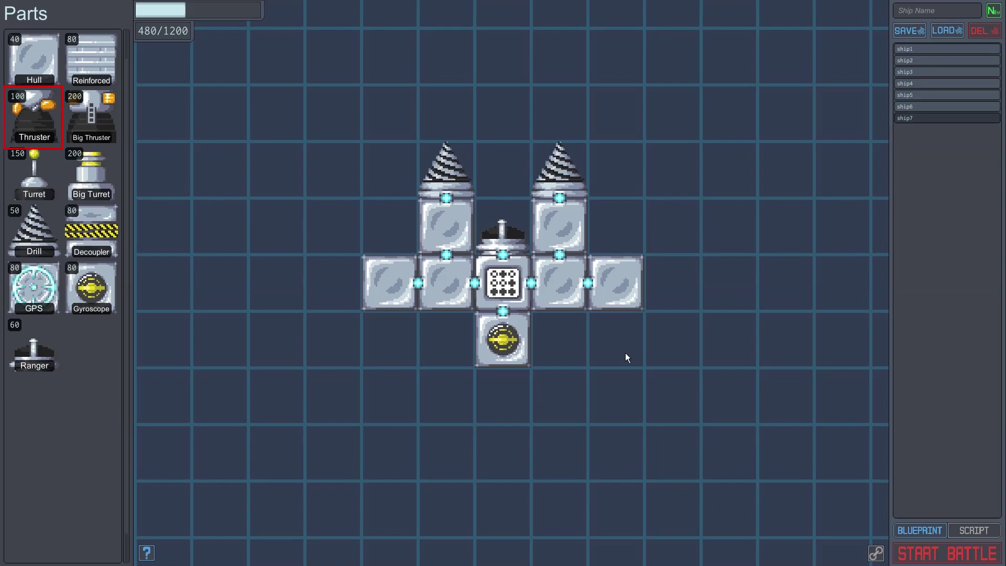
pyautogui.click(34, 116)
pyautogui.click(389, 338)
pyautogui.click(615, 339)
pyautogui.click(621, 230)
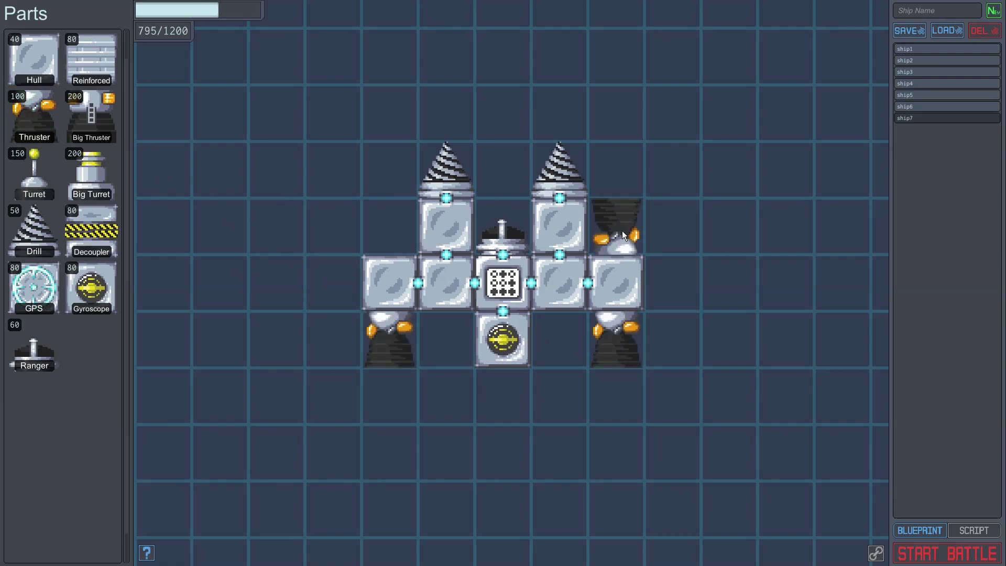
pyautogui.click(378, 229)
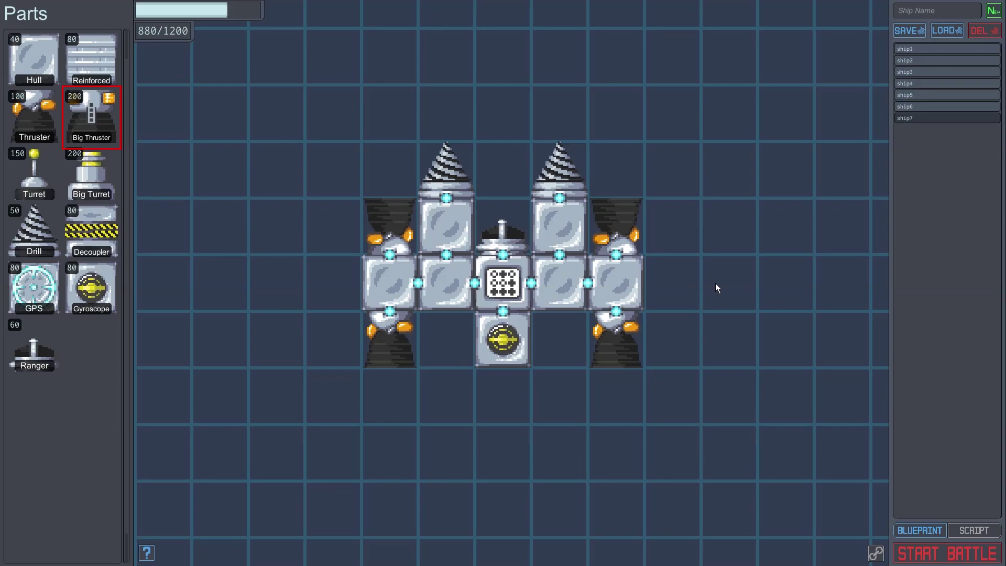
pyautogui.rightClick(707, 358)
pyautogui.moveTo(92, 117); pyautogui.dragTo(509, 402)
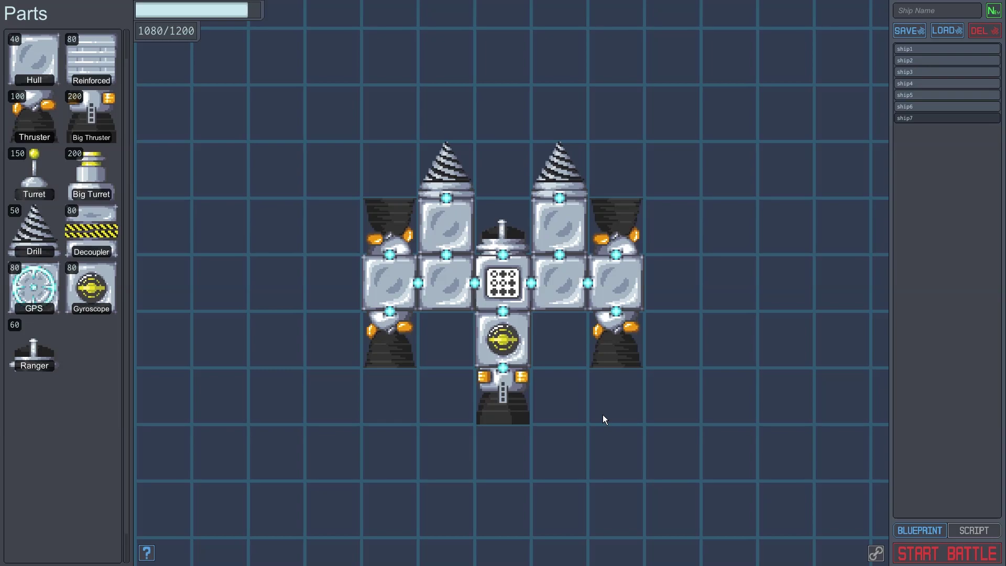
# Name the four thrusters thrustFL, thrustBL, thrustBR and thrustFR
pyautogui.click(397, 241)
pyautogui.write('thrust')
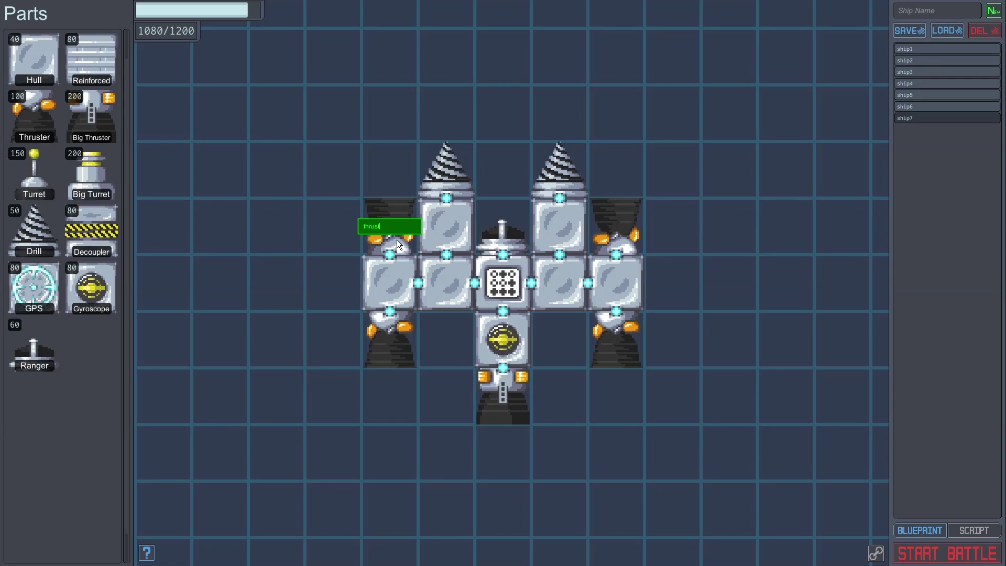
pyautogui.write('FL')
pyautogui.press('Return')
pyautogui.click(388, 345)
pyautogui.write('thru')
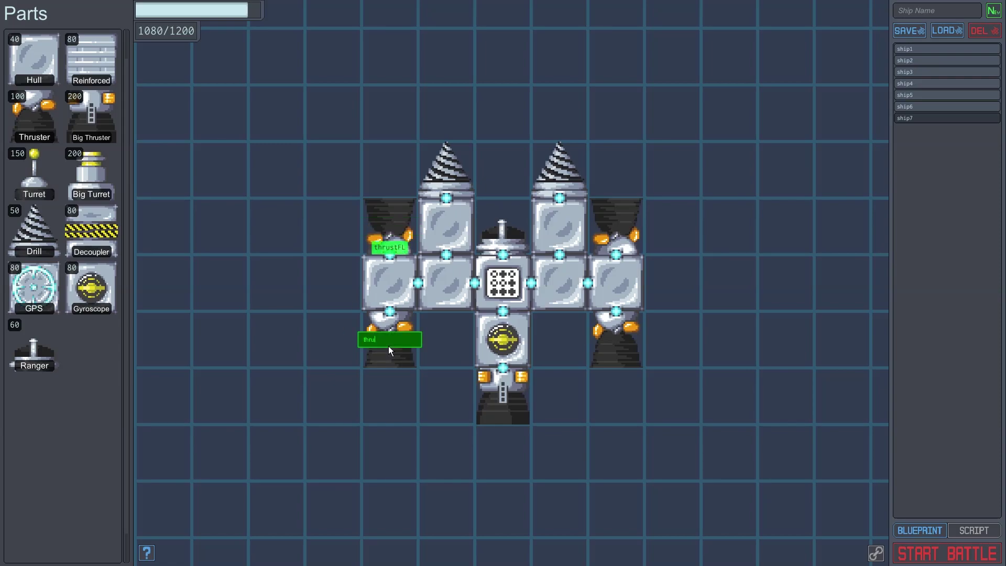
pyautogui.write('stBL')
pyautogui.press('Return')
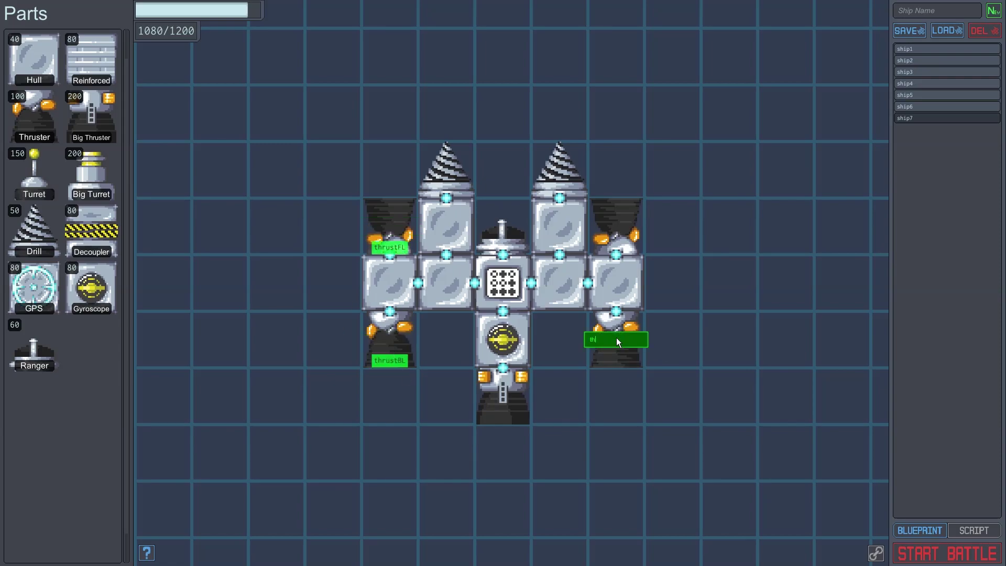
pyautogui.press('Return')
pyautogui.click(634, 249)
pyautogui.write('thrustFR')
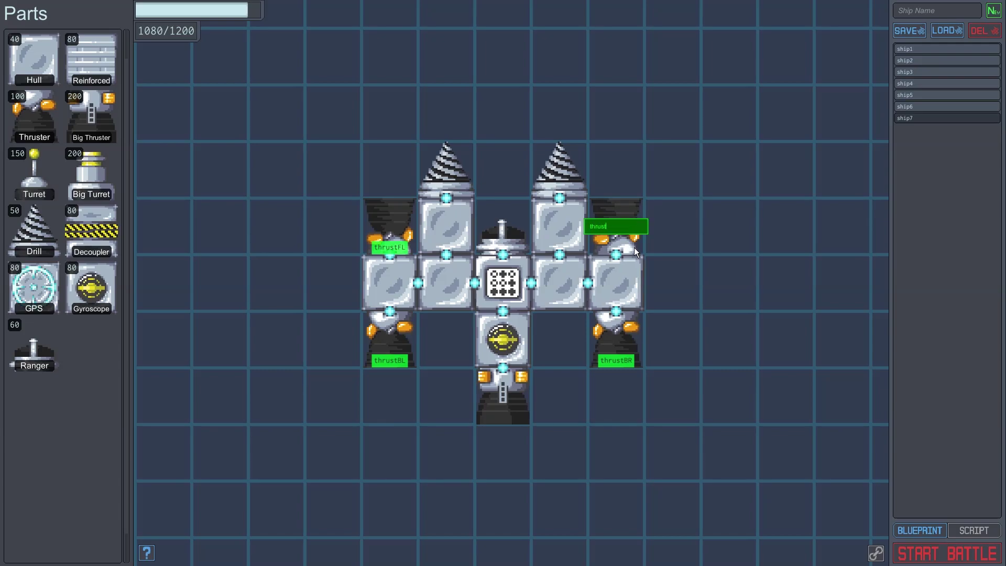
pyautogui.press('Return')
# Name the ranger 'ranger', the gyroscope 'gyro' and the big thruster 'ramThrust'
pyautogui.click(515, 233)
pyautogui.write('ranger')
pyautogui.press('Return')
pyautogui.click(515, 340)
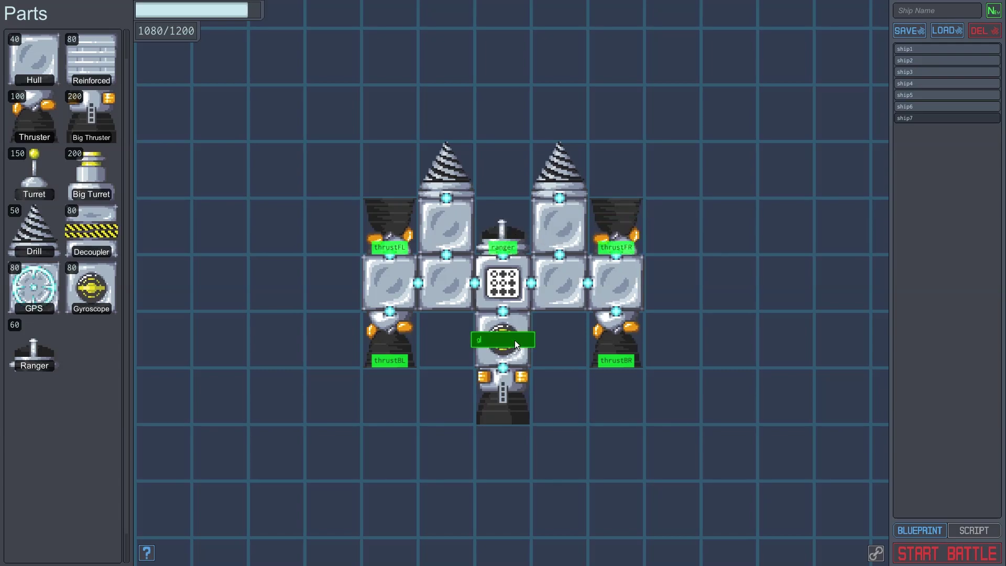
pyautogui.write('gyro')
pyautogui.press('Return')
pyautogui.click(511, 397)
pyautogui.write('ramThrust')
pyautogui.press('Return')
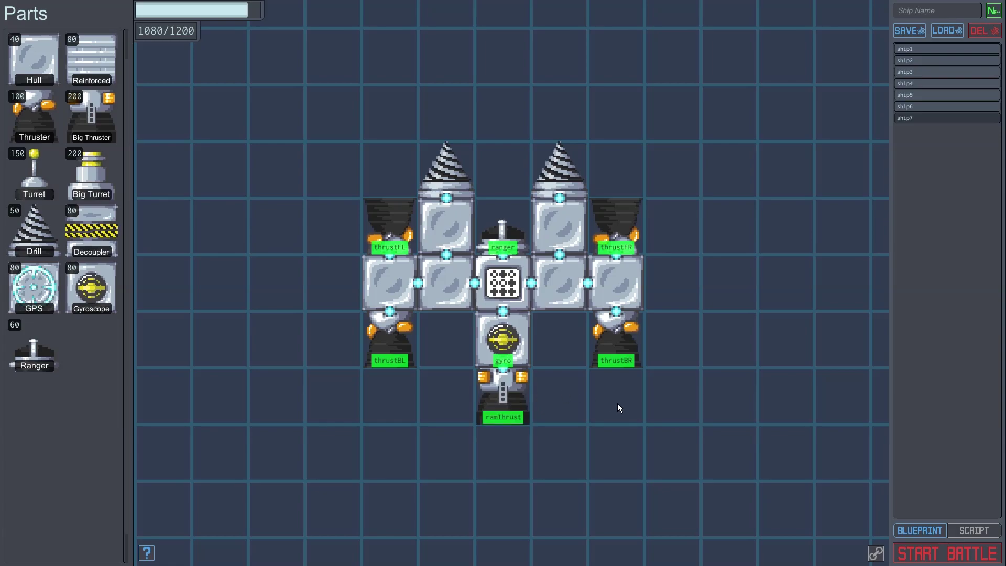
# Save the ship under the name demoship
pyautogui.click(917, 10)
pyautogui.write('demoship')
pyautogui.click(910, 30)
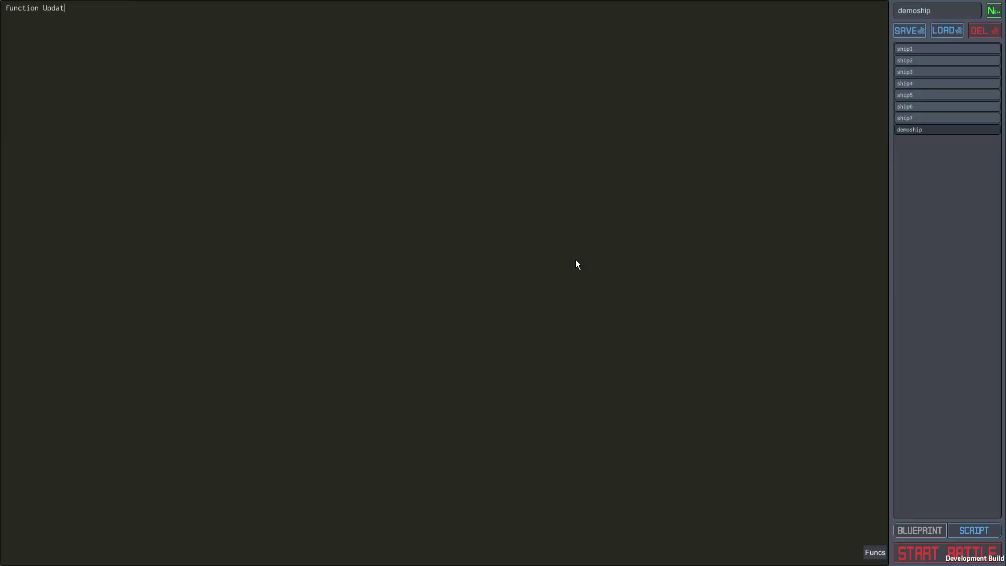
# Write the Update code: store angVel, add a turnLeft flag, ram on detection, else spin searching
pyautogui.write('-- Store our angular velocity in a variable to make it easier to use')
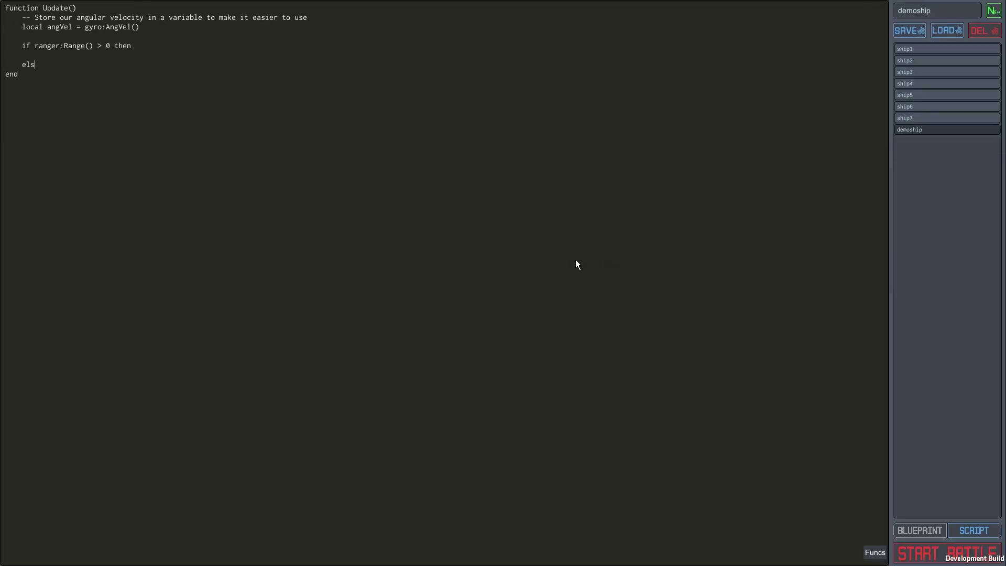
pyautogui.write('     local angVel = gyro:AngVel()      if ranger:Range() > 0 then         -- We see another ship, stop spinning, start ramming,         -- and remember which way to turn if we lose it again          -- Use the standard thrusters to cancel out our angular velocity         thrustFL:SetThrust(-angVel)         thrustFR:SetThrust(angVel)         thrustBL:SetThrust(angVel)         thrustBR:SetThrust(-angVel)          -- Ignite the ramming thruster         ramThrust:Ignite()          -- Figure out which way to turn if we lose the ship again')
pyautogui.hotkey('ctrl', 'Home')
pyautogui.write('local turnLeft = false')
pyautogui.press('Down')
pyautogui.press('Down')
pyautogui.press('Down')
pyautogui.press('Down')
pyautogui.press('Down')
pyautogui.press('Down')
pyautogui.press('Down')
pyautogui.press('Down')
pyautogui.press('Down')
pyautogui.press('Down')
pyautogui.press('Down')
pyautogui.press('Down')
pyautogui.press('Down')
pyautogui.press('Down')
pyautogui.press('Down')
pyautogui.press('Down')
pyautogui.press('Down')
pyautogui.press('End')
pyautogui.write('if angVel > 0 then -- We were spinning left when we saw this target, -- so we should turn right if we lose it. turnLeft = false else -- We were spinning right when we saw this target, -- so we should turn left if we lose it. turnLeft = true end')
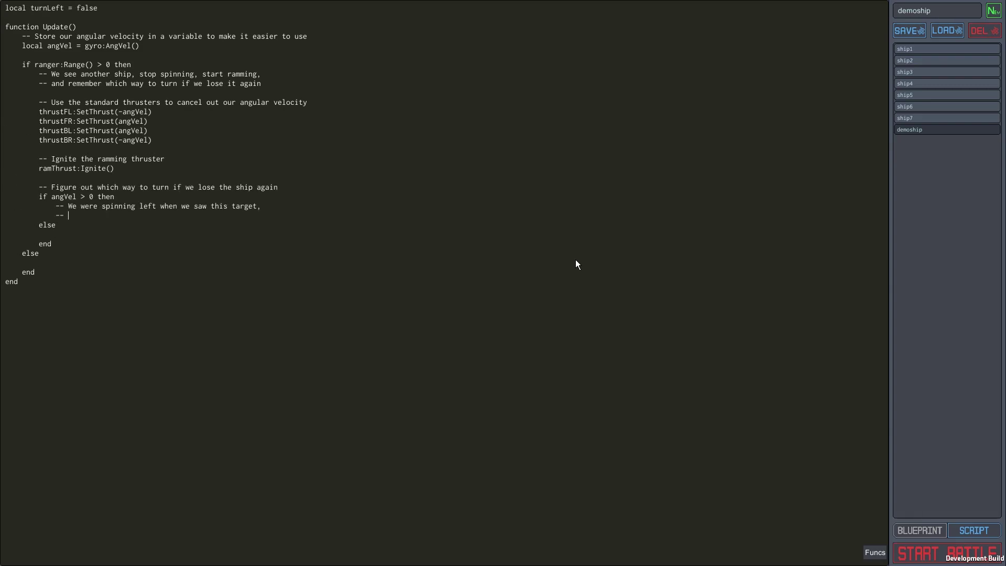
pyautogui.press('Down')
pyautogui.press('Down')
pyautogui.write("-- We don't see another ship, spin around to find one  -- Figure out which way to turn local desiredAngVel = turnLeft and 45 or -45  -- Use the standard thrusters to spin the ship at the desired angular speed. thrustFL:SetThrust(desiredAngVel - angVel) thrustFR:SetThrust(angVel - desiredAngVel) thrustBL:SetThrust(angVel - desiredAngVel) thrustBR:SetThrust(desiredAngVel - angVel)")
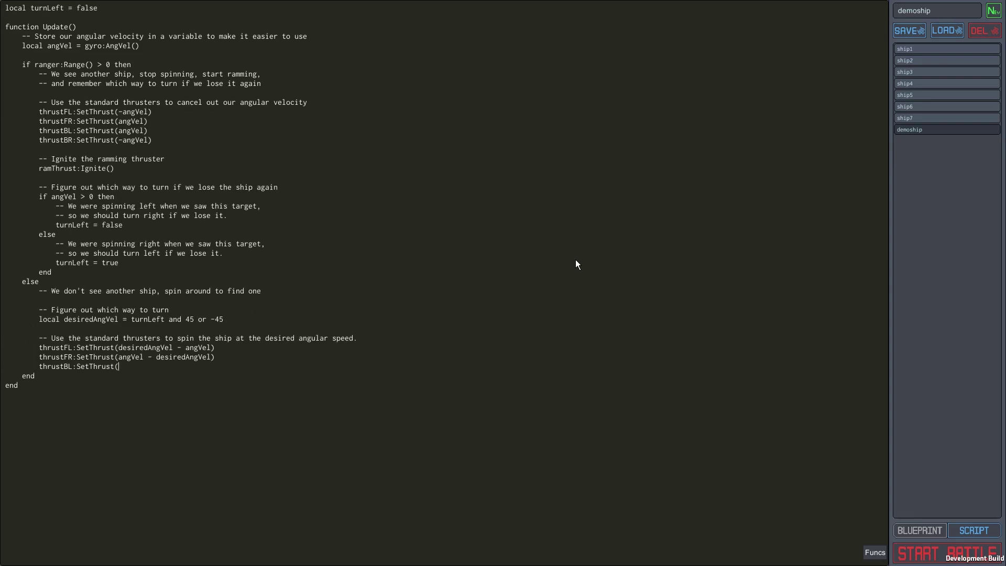